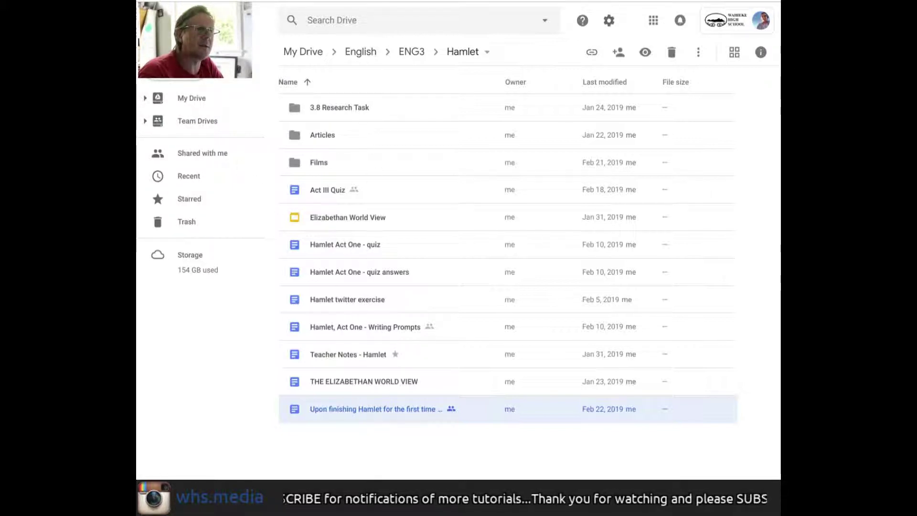
- Open the 'Upon finishing Hamlet for the first time …' scaffold Doc, read through its questions, and close it
key(Return)
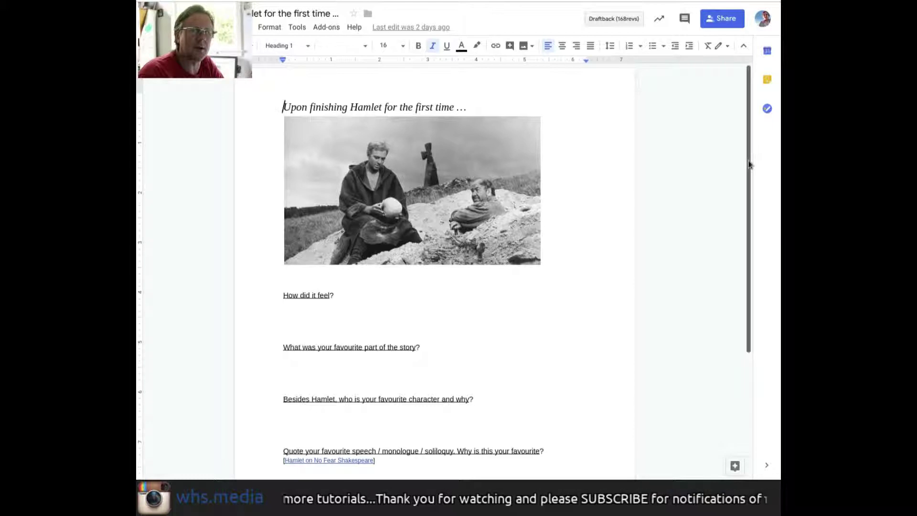
scroll(748, 171, down, 1)
drag(748, 171, 739, 291)
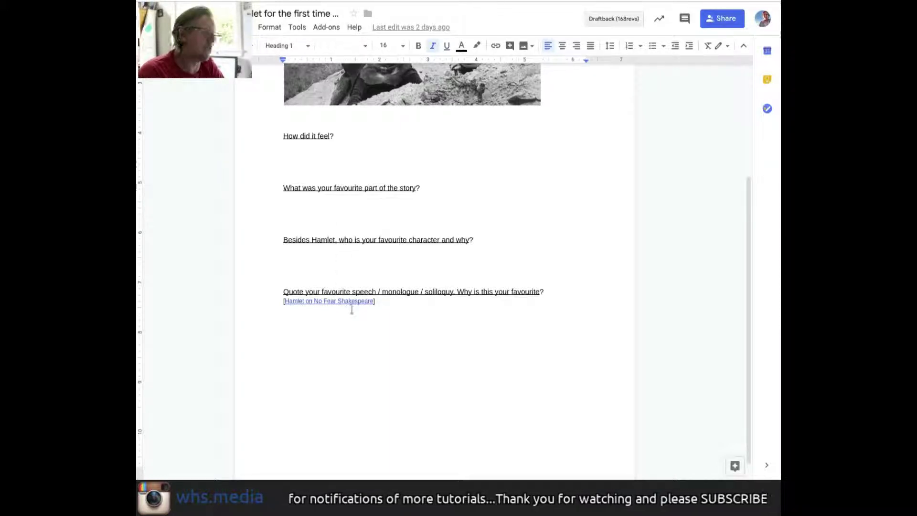
drag(749, 307, 749, 381)
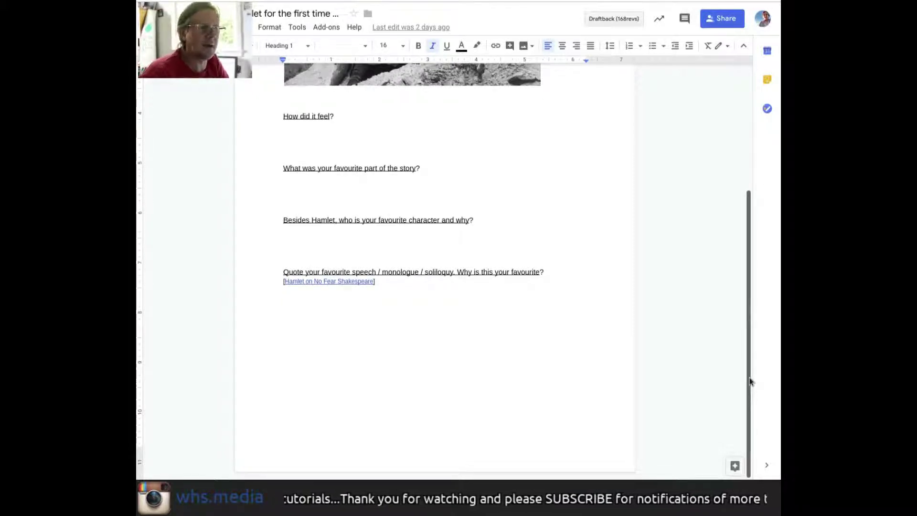
drag(750, 381, 750, 196)
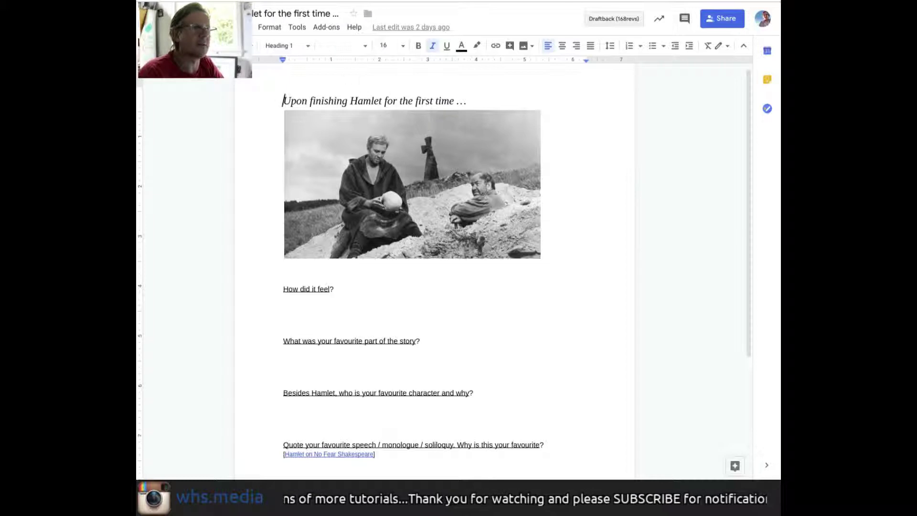
key(ctrl+w)
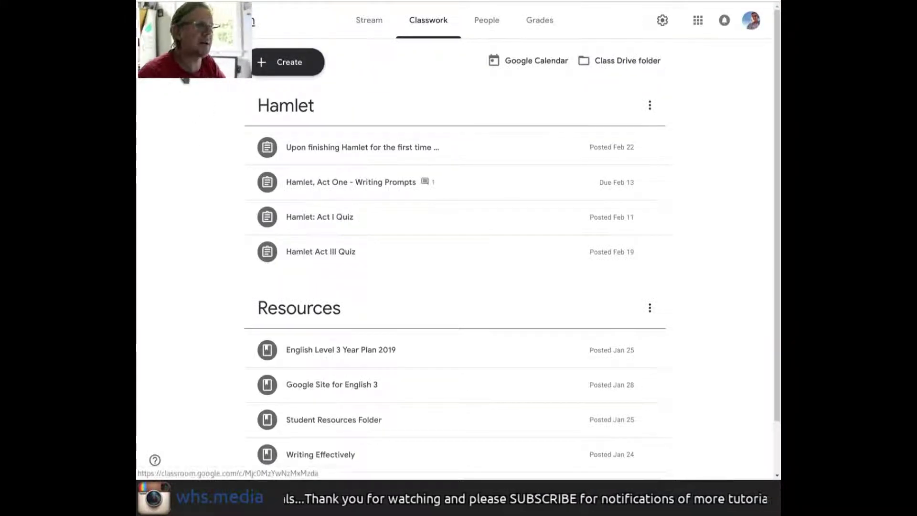
- Glance at the class Stream, return to Classwork, and bring up the + Create options
click(369, 20)
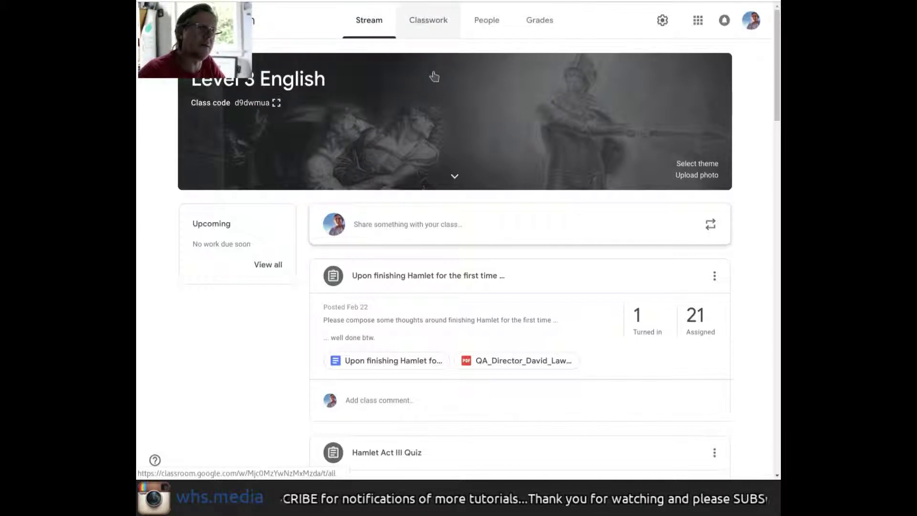
click(434, 20)
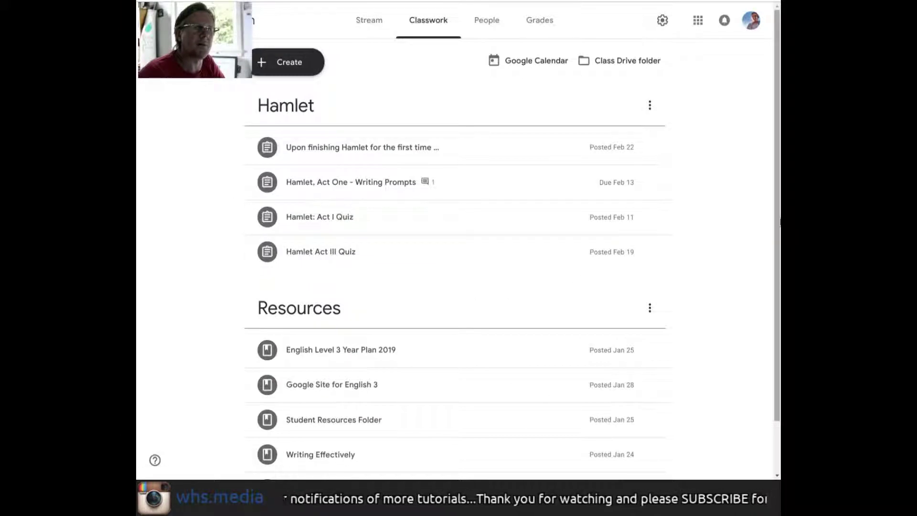
click(286, 62)
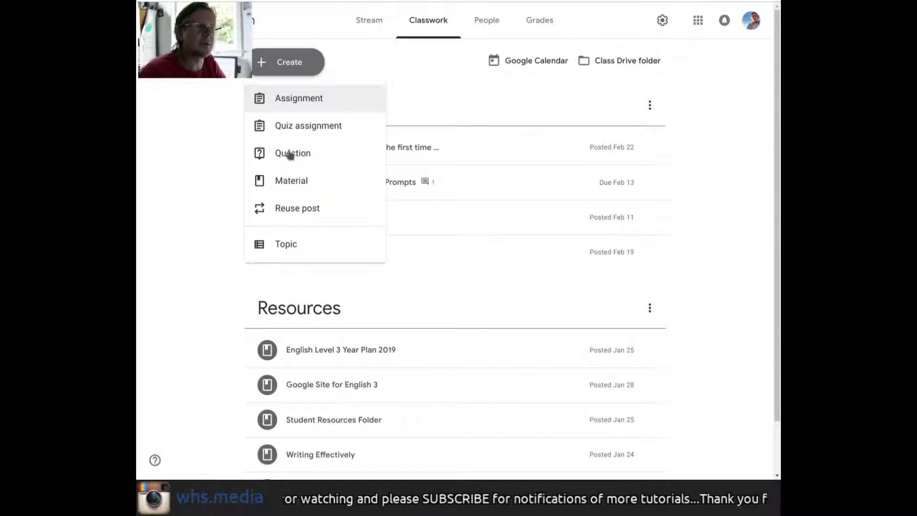
- Start an assignment titled 'First reactions to reading Hamlet' with instructions to fill in the document
key(Return)
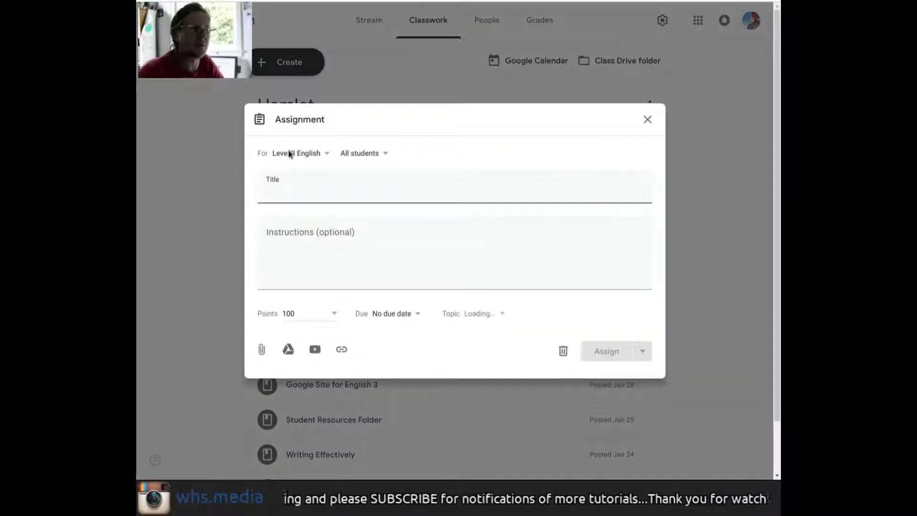
text(Fi)
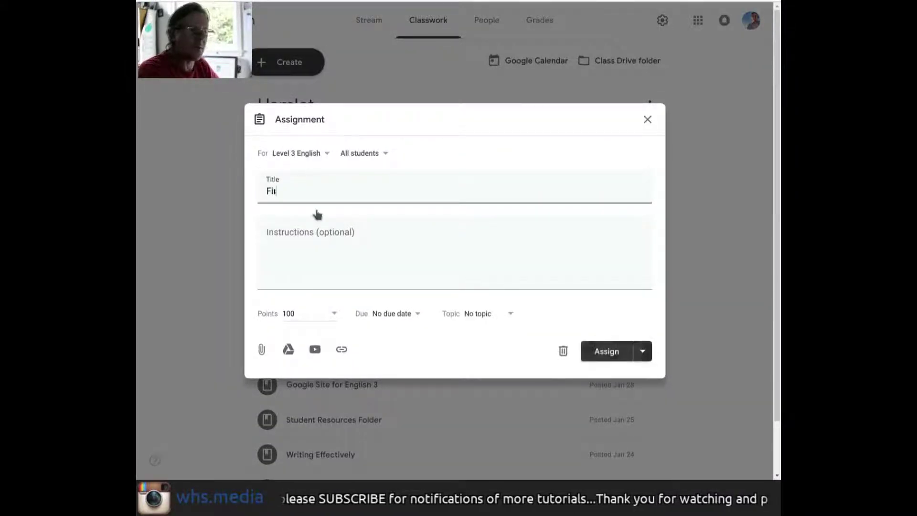
text(rst reaction)
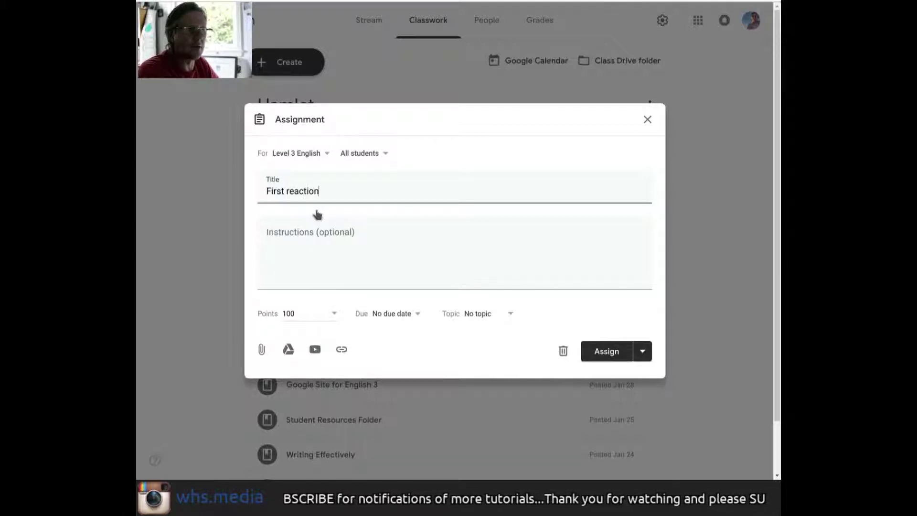
text(s to t)
text(eading )
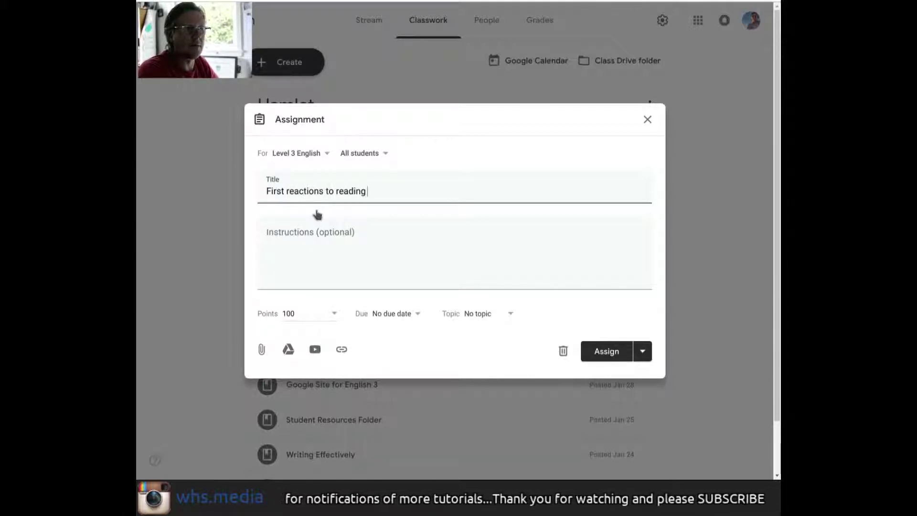
text(Hamlet)
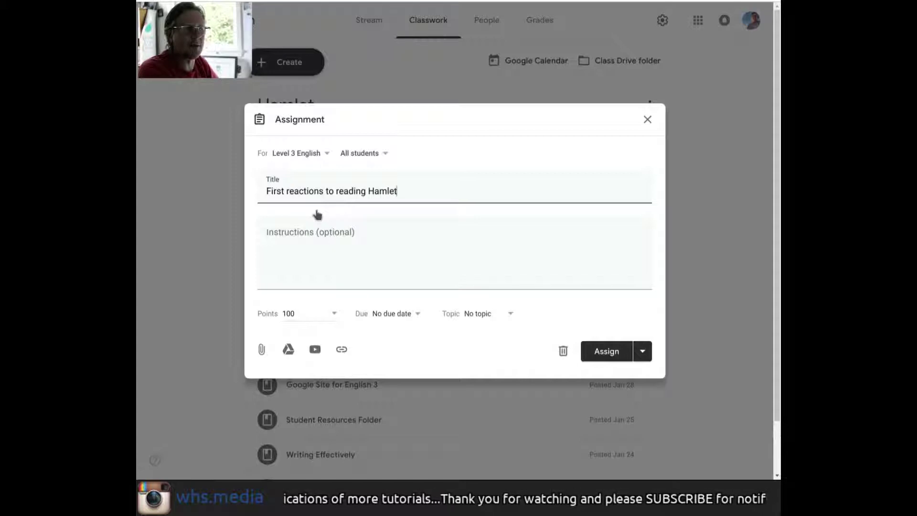
key(Tab)
text(Pla)
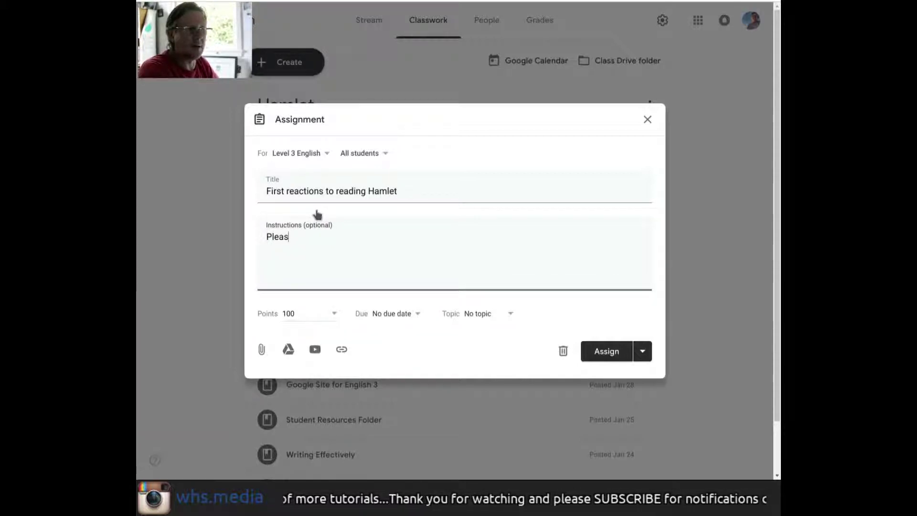
text(ase fill in the)
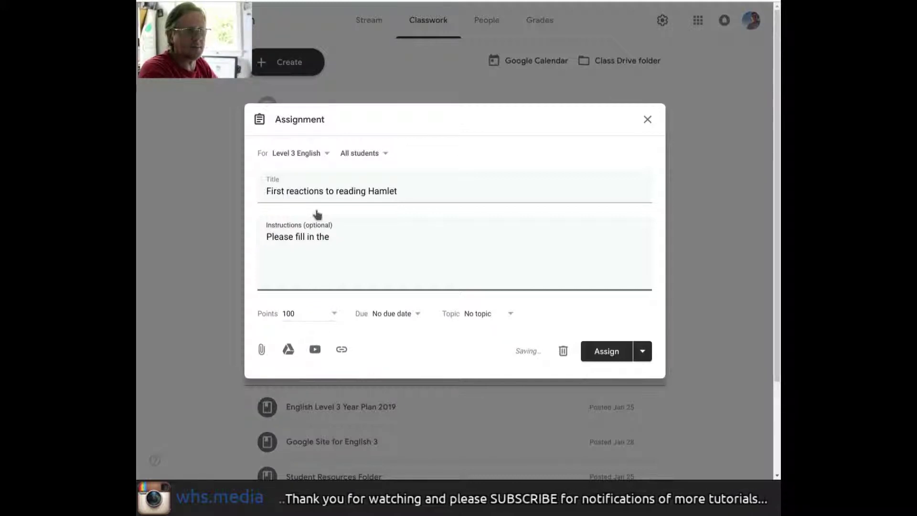
text( a)
text(ocument below )
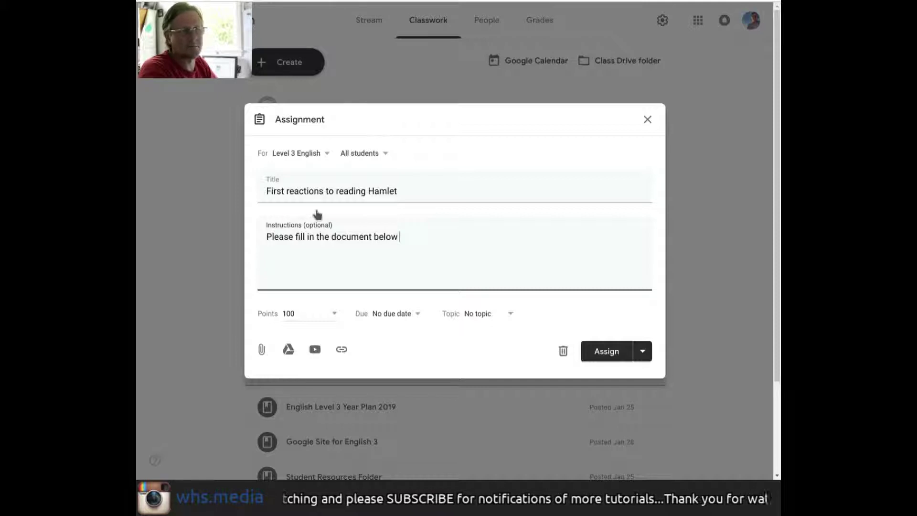
text(on your reacti)
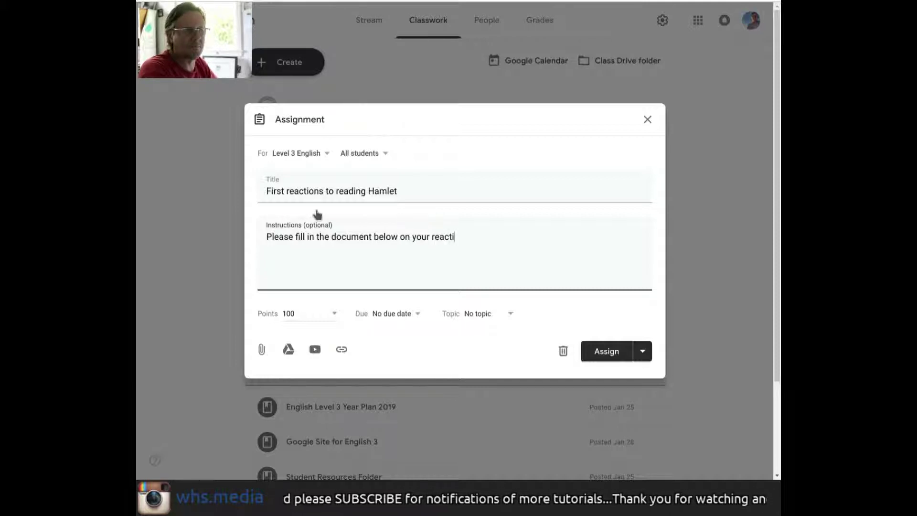
text(ons to re)
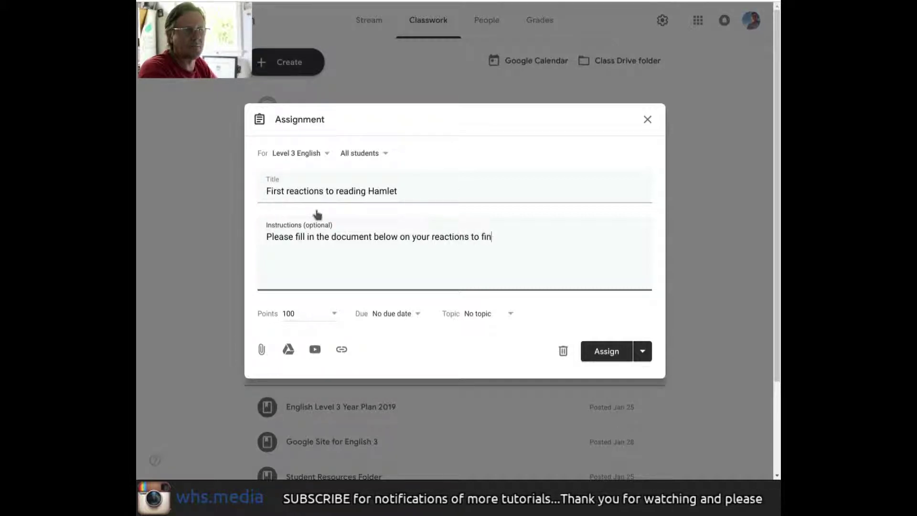
text(hing the play.)
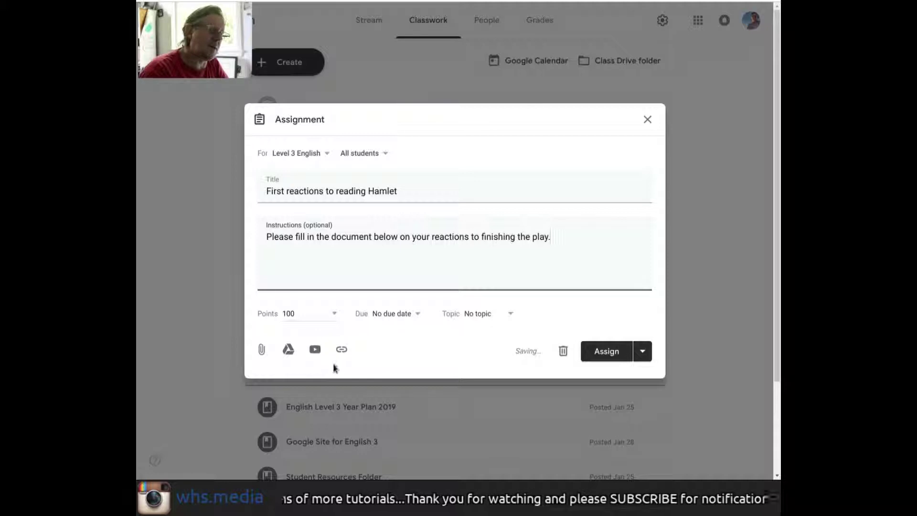
- Make the assignment Ungraded and file it under the Hamlet topic
key(Tab)
key(Down)
key(Return)
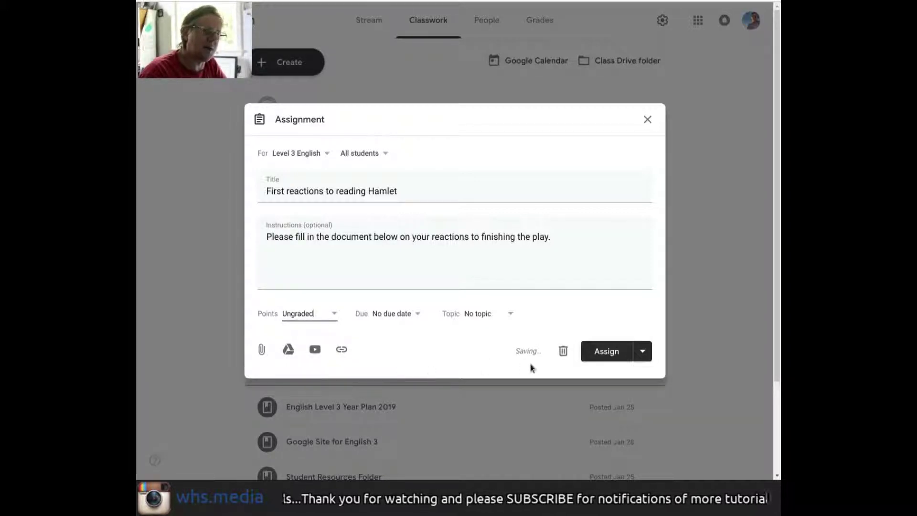
key(Tab)
key(Tab)
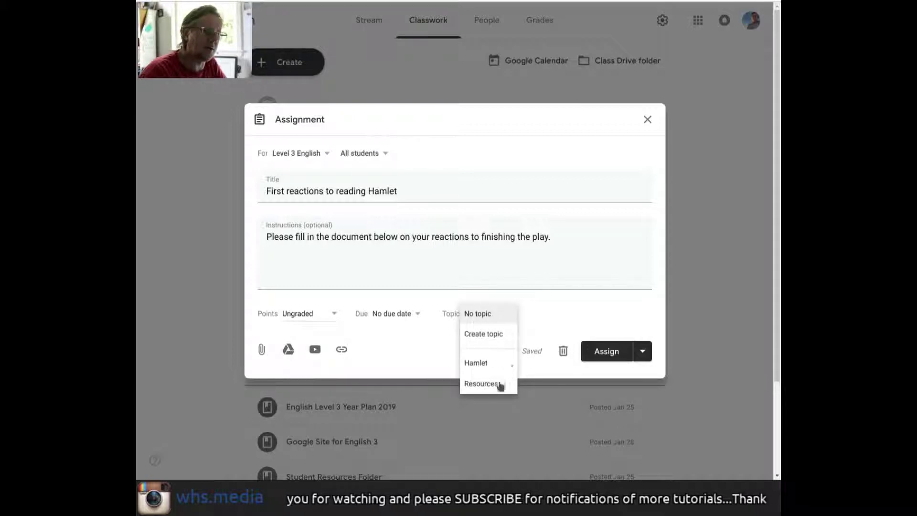
key(Down)
key(Down)
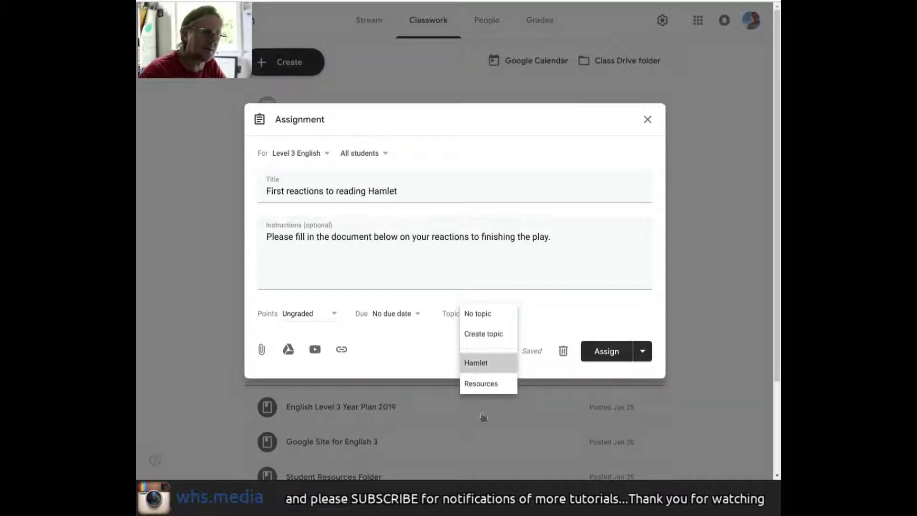
key(Return)
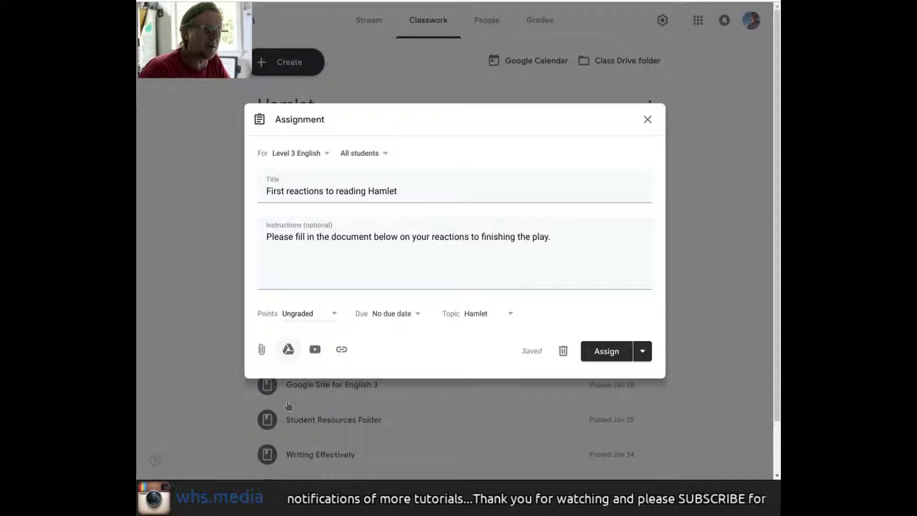
- Pick the 'Upon finishing Hamlet for the first time …' Doc from Drive's recent files to attach
scroll(288, 405, up, 1)
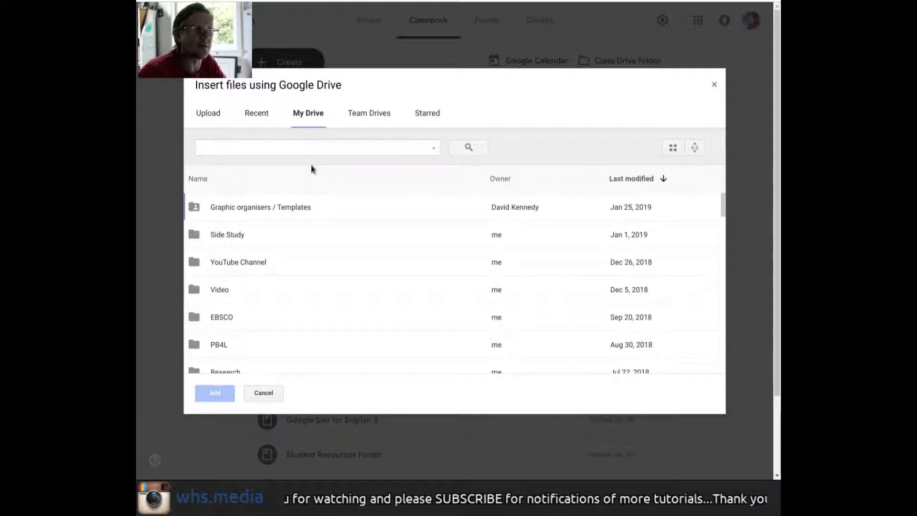
scroll(313, 317, down, 3)
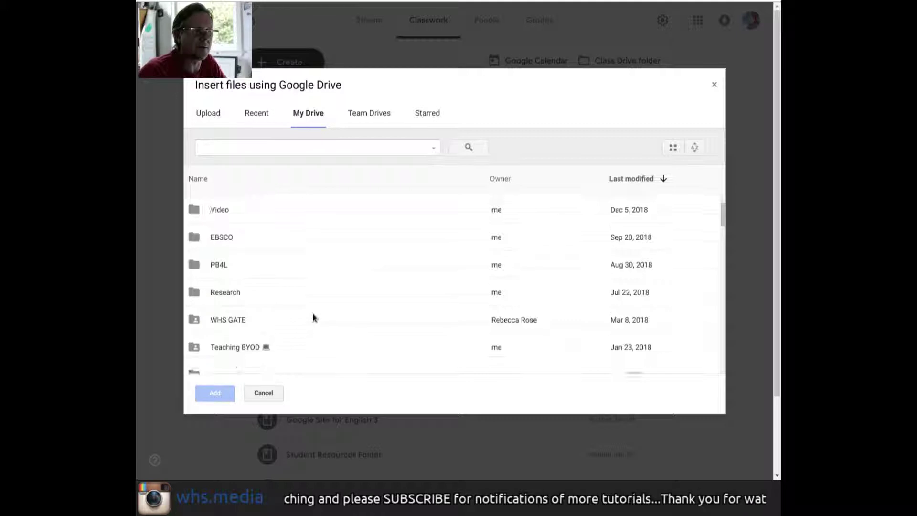
scroll(313, 317, up, 3)
click(257, 113)
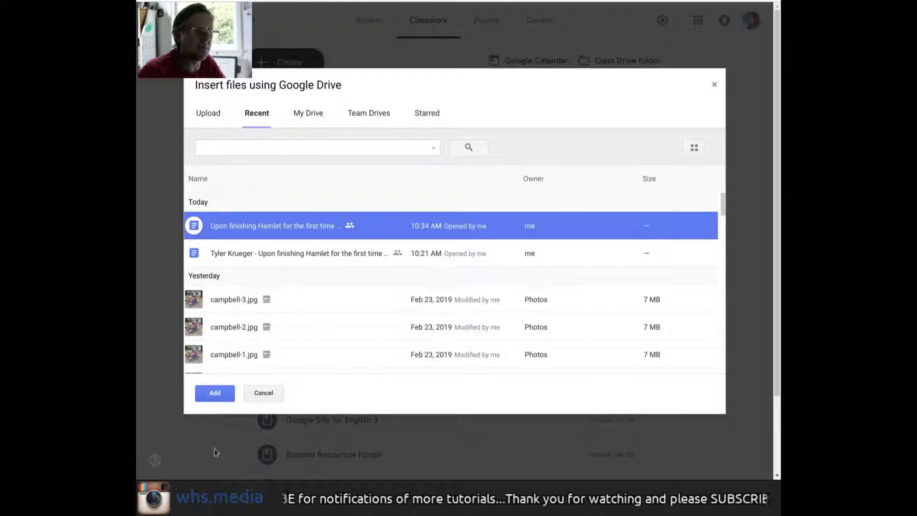
key(Return)
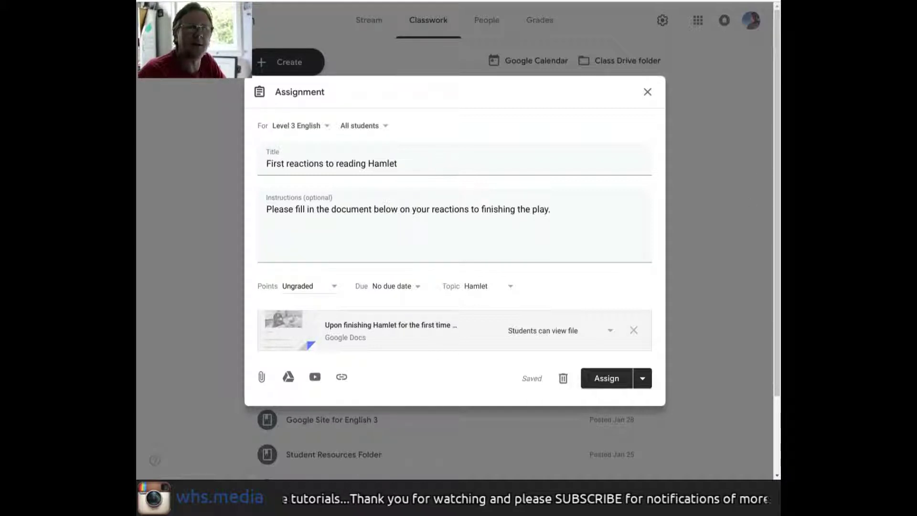
key(alt+shift+d)
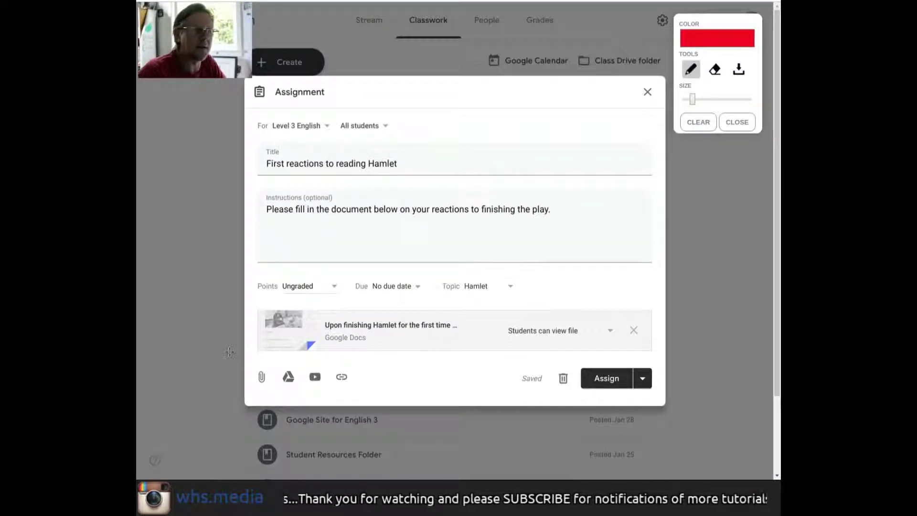
drag(175, 288, 236, 313)
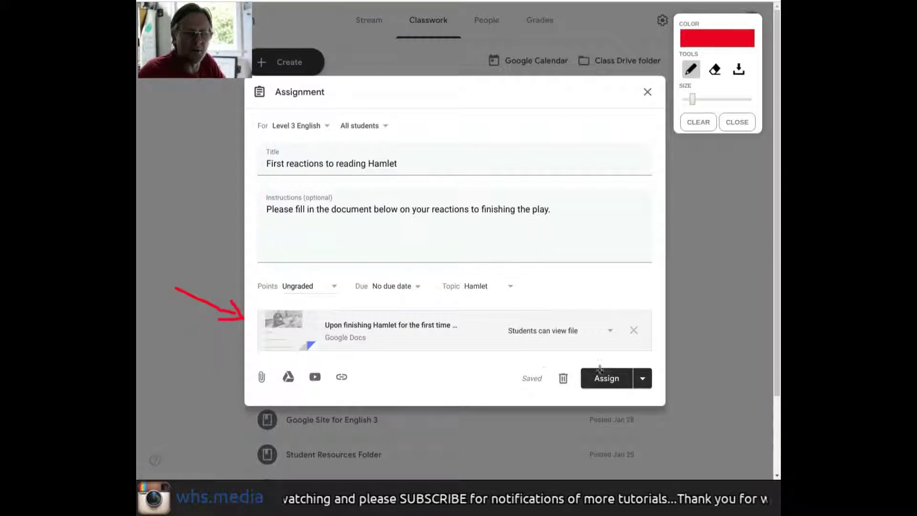
mouse_move(491, 362)
mouse_down()
mouse_move(494, 388)
mouse_move(573, 406)
mouse_move(624, 402)
mouse_move(622, 364)
mouse_move(482, 363)
mouse_up()
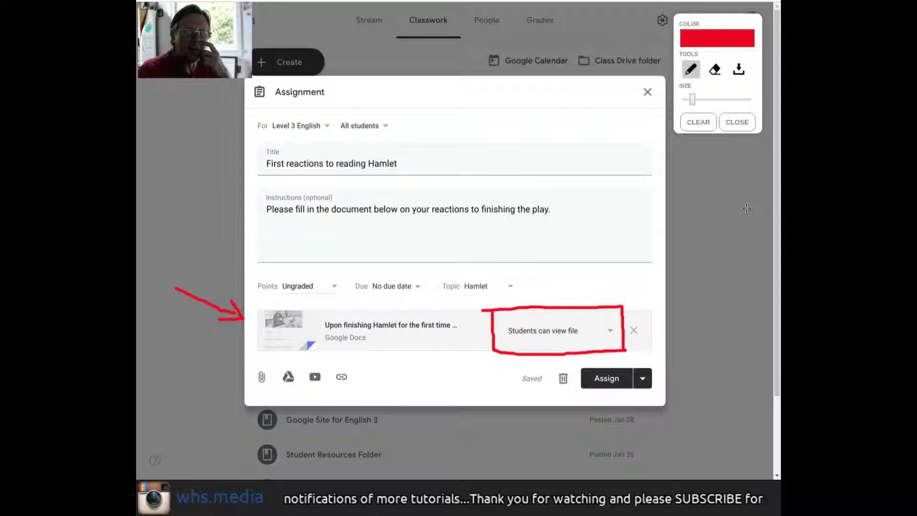
- Set the attached Hamlet Doc's sharing option to 'Make a copy for each student'
key(Escape)
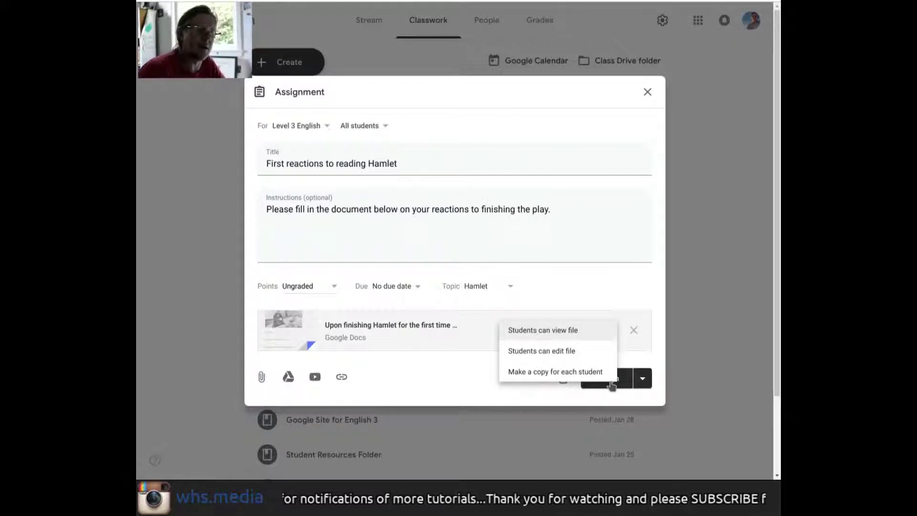
key(Down)
key(Down)
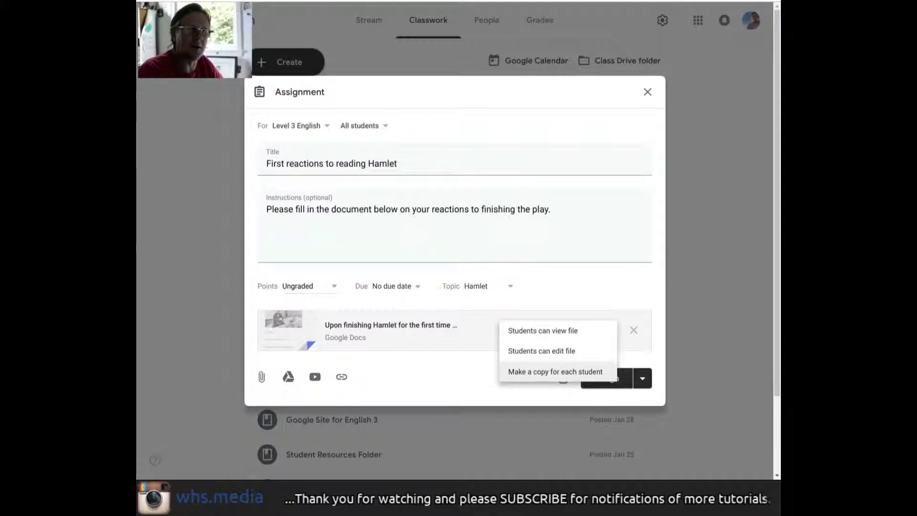
key(Return)
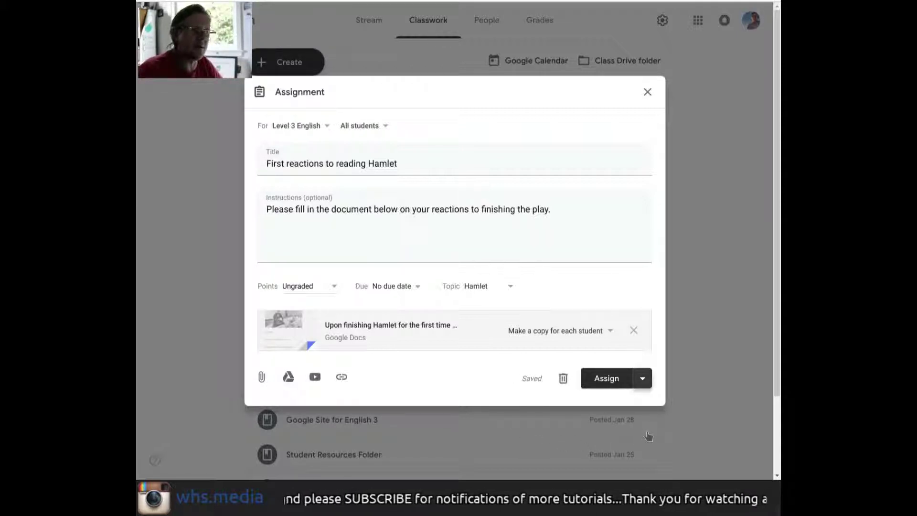
- Check the Assign menu's posting options without choosing one, then close the editor, keeping a draft
click(643, 377)
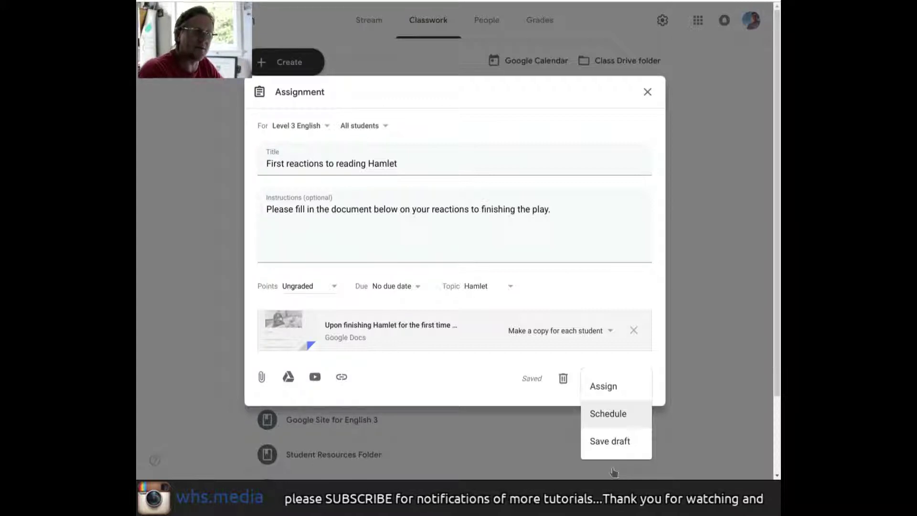
click(445, 436)
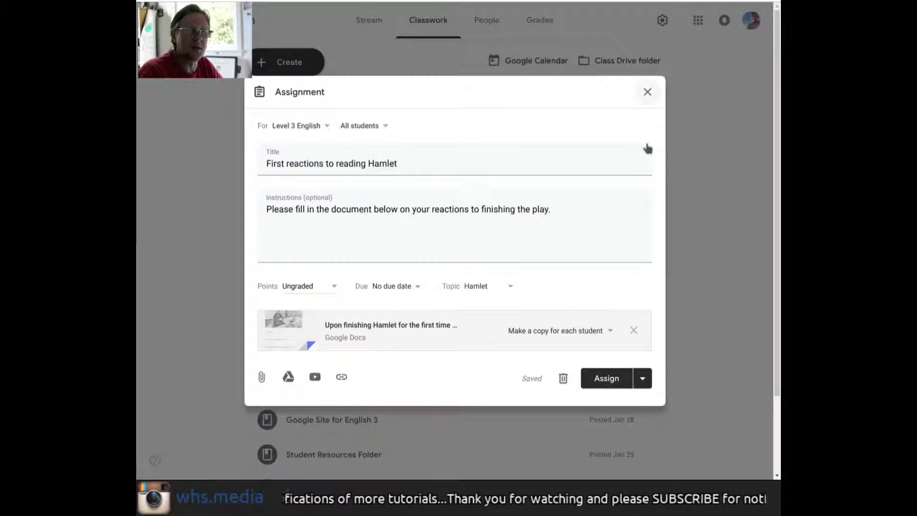
key(Escape)
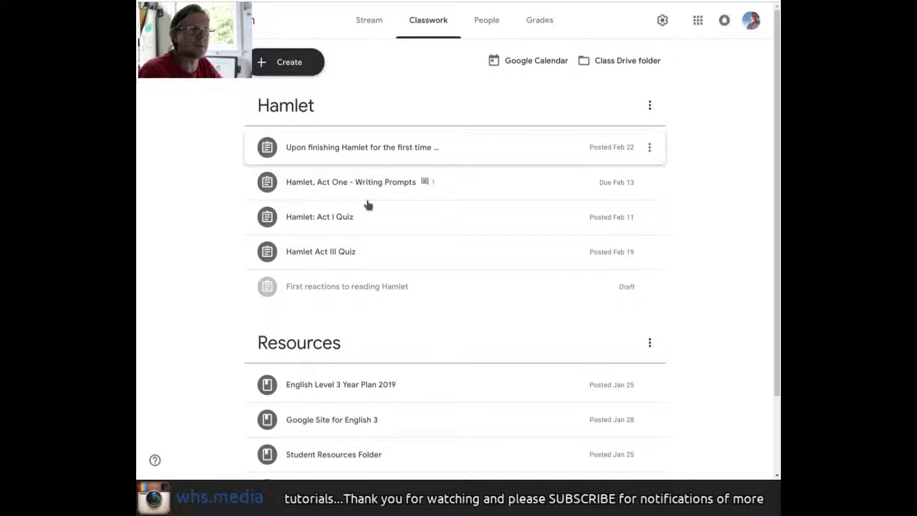
- Open the earlier Hamlet reflections assignment's Student work and browse the 1 turned in, 21 assigned
key(Return)
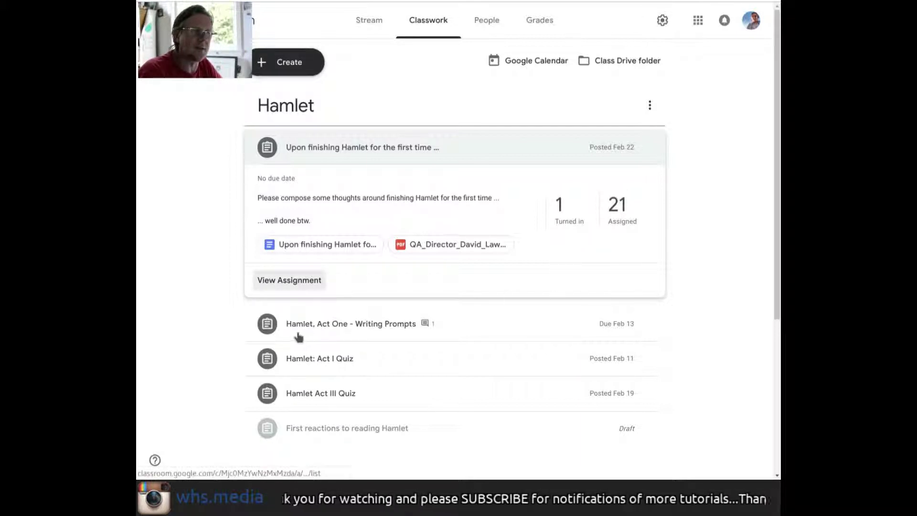
click(290, 280)
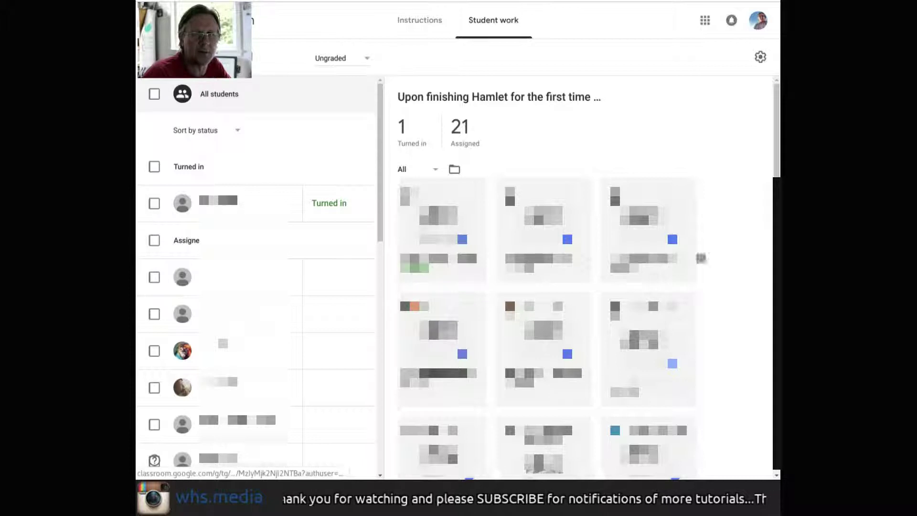
scroll(509, 193, down, 10)
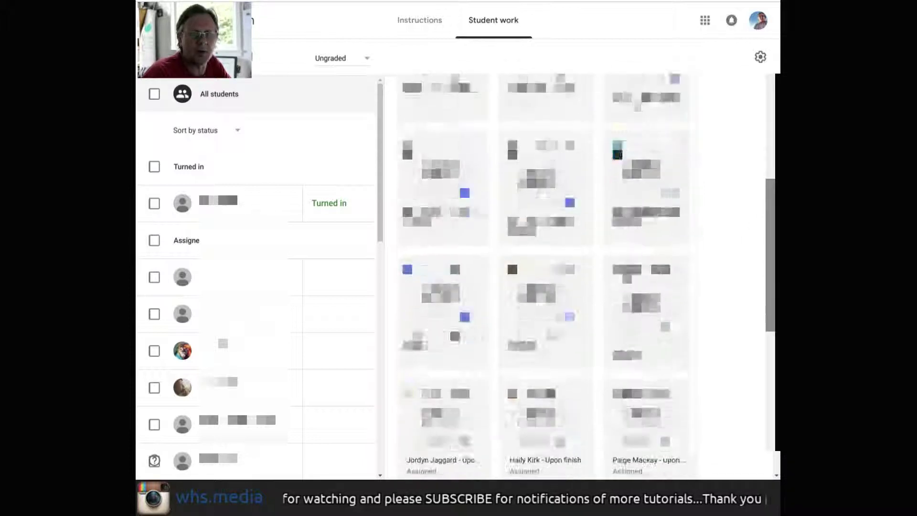
scroll(545, 277, down, 3)
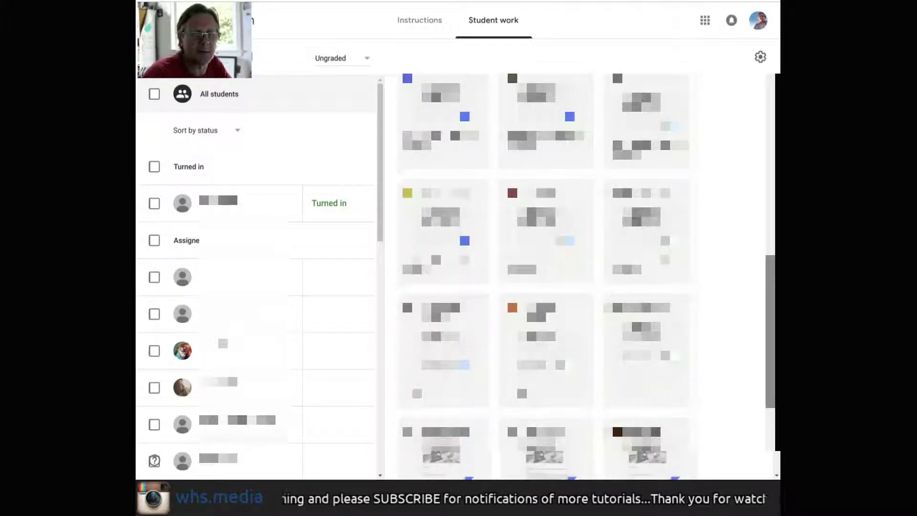
scroll(544, 277, up, 10)
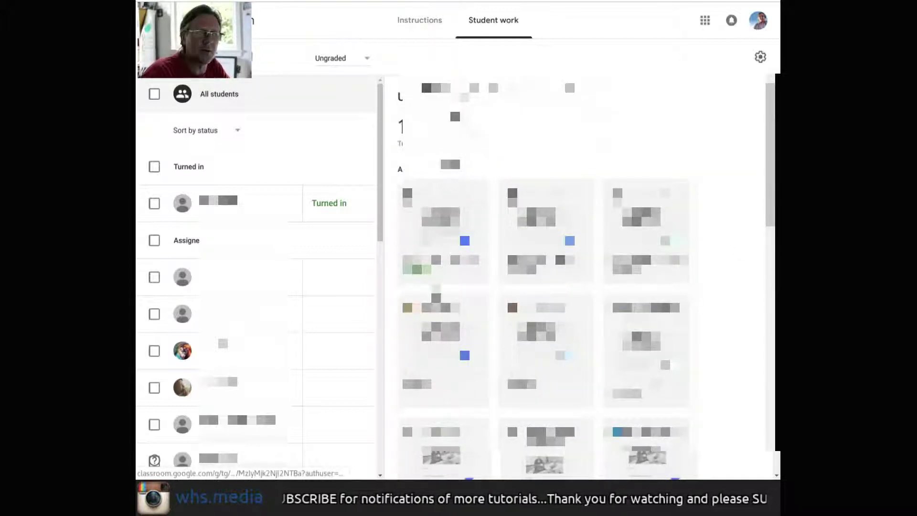
- Open the turned-in student's Doc, discard a draft comment on the Shakespeare passage, and start a private comment
click(436, 292)
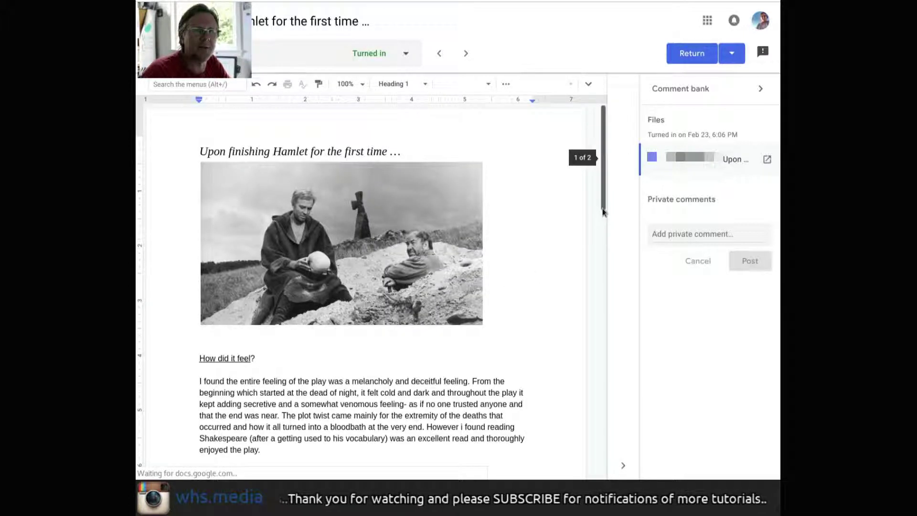
scroll(600, 249, down, 3)
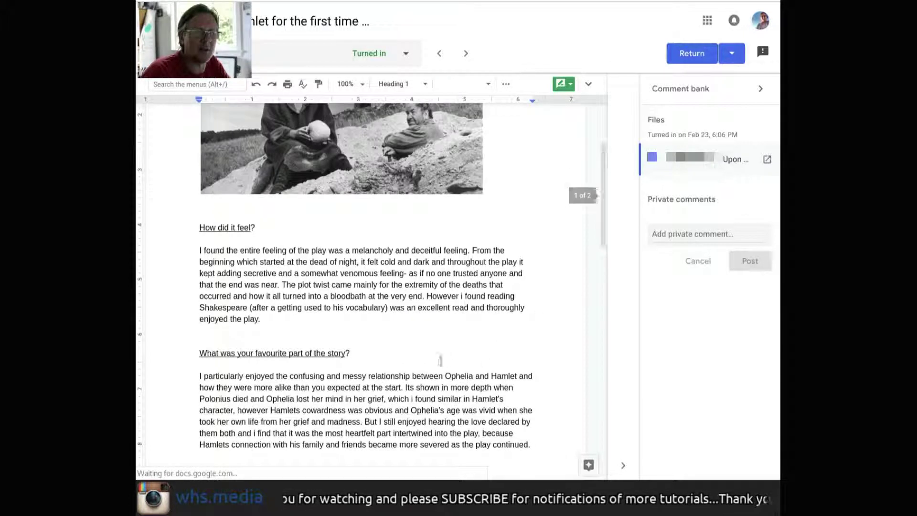
drag(427, 296, 525, 307)
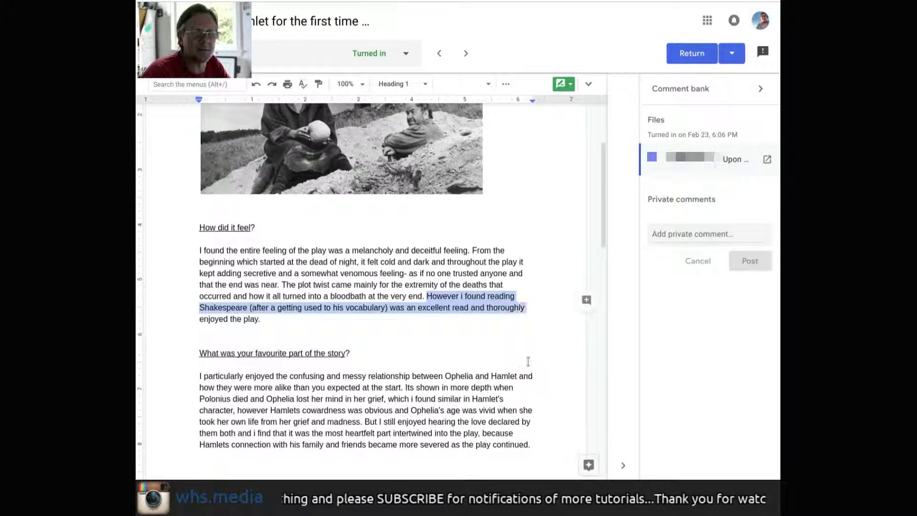
click(588, 356)
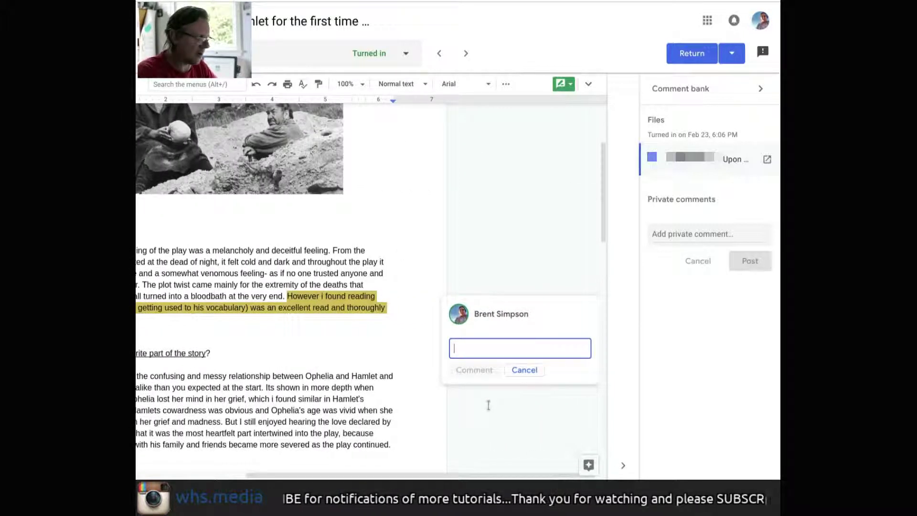
text(leve comment)
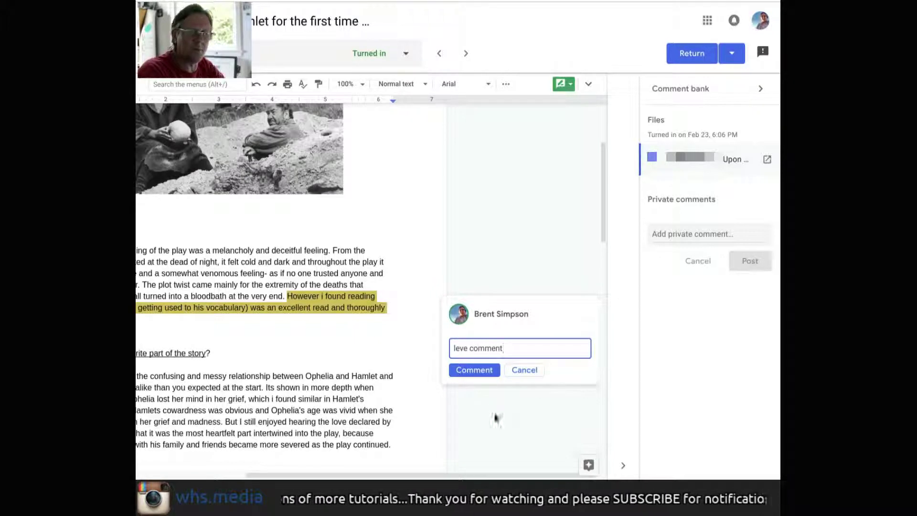
click(505, 424)
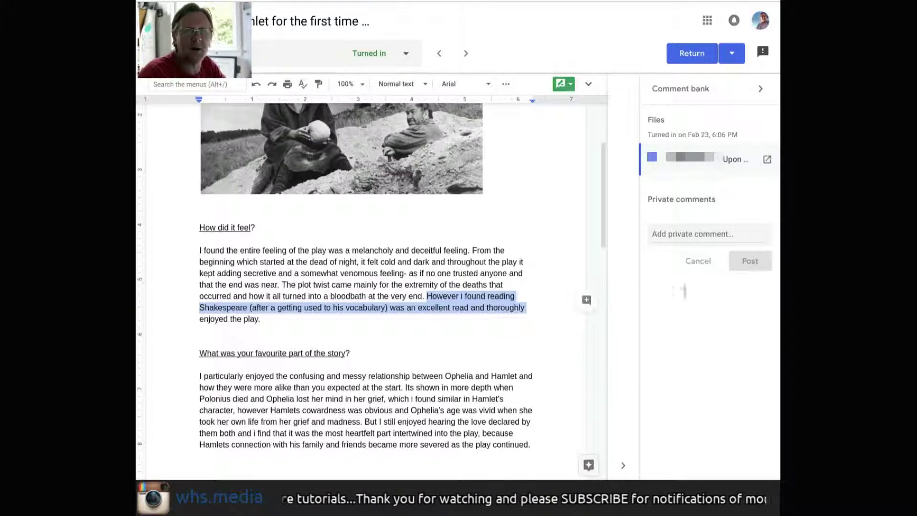
click(680, 286)
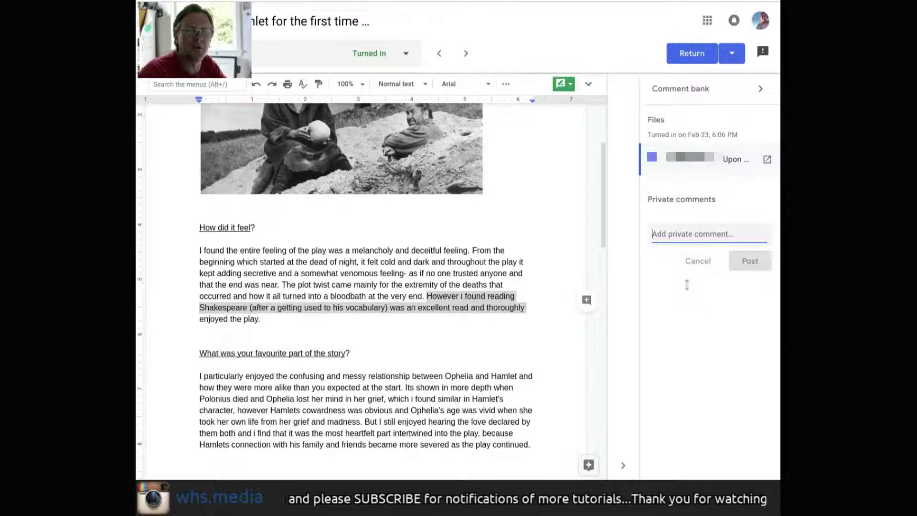
click(759, 141)
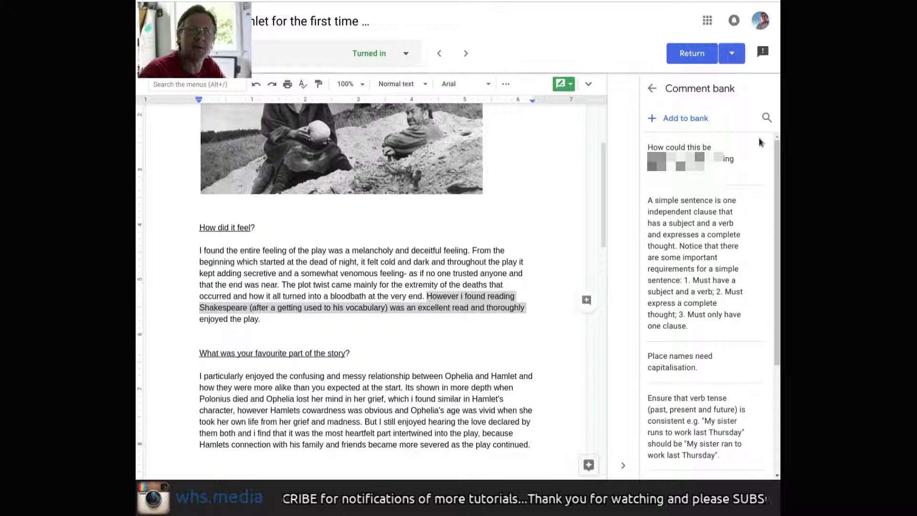
scroll(767, 361, down, 3)
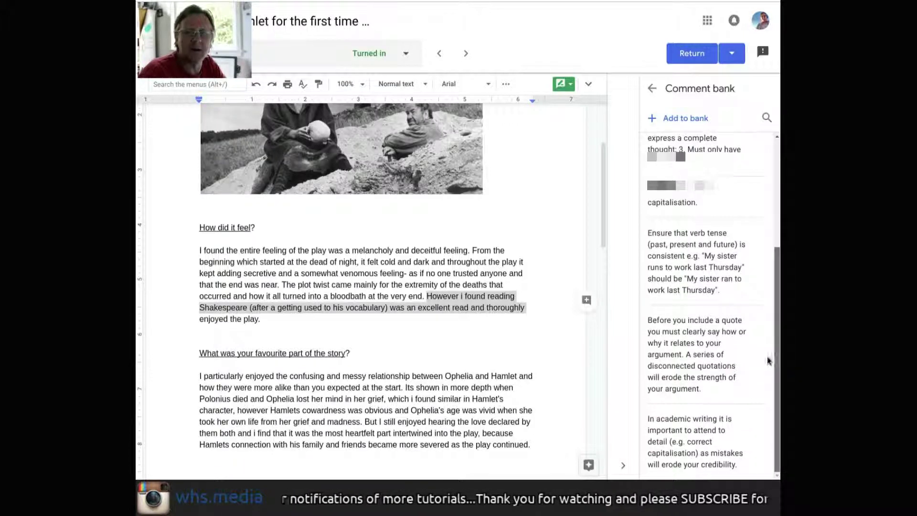
scroll(768, 360, up, 4)
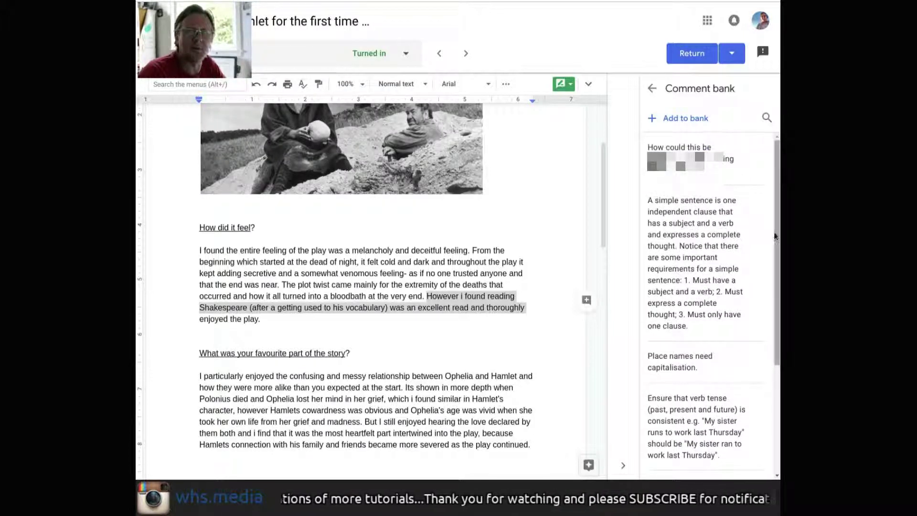
click(651, 146)
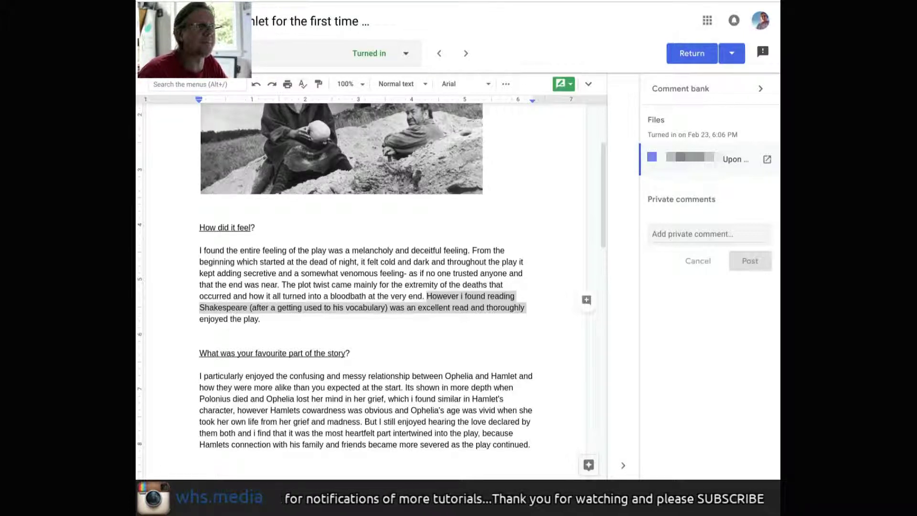
- Return from grading to the Student work page and scroll through the student submission cards
key(alt+Left)
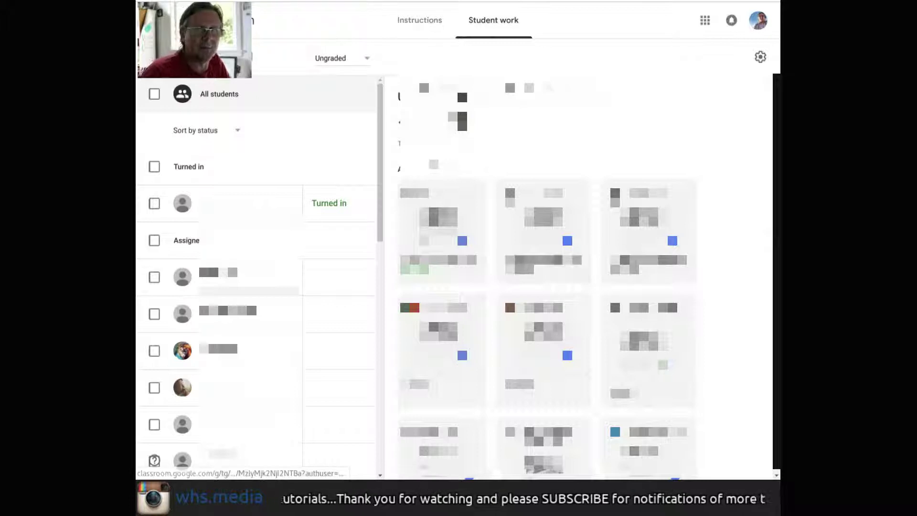
scroll(544, 286, down, 2)
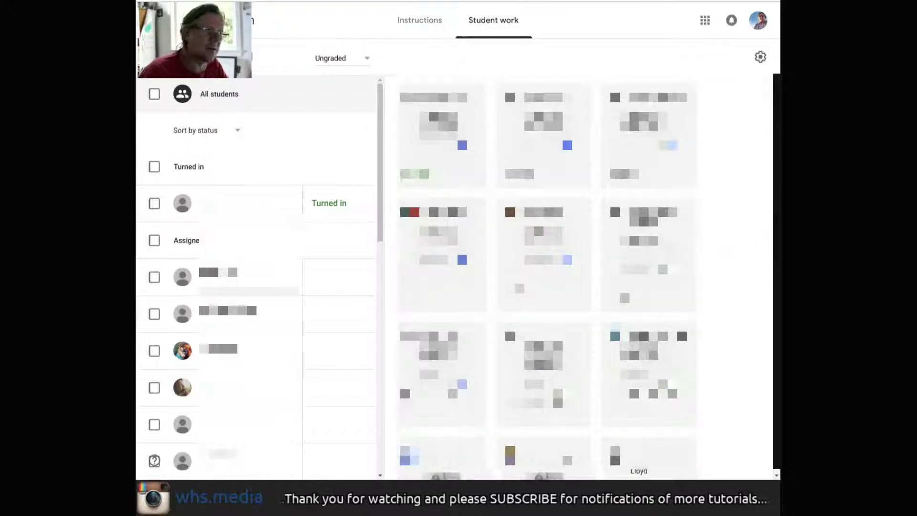
scroll(508, 146, up, 1)
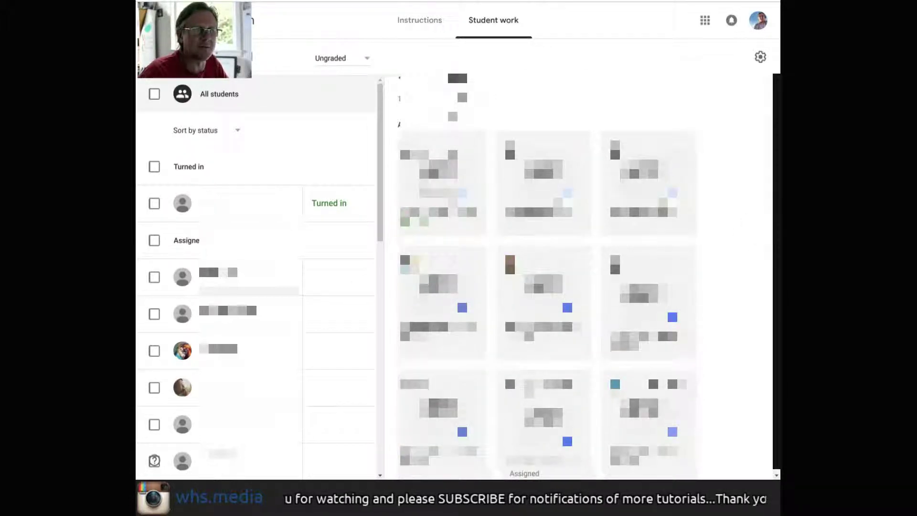
scroll(508, 146, down, 3)
scroll(544, 274, down, 3)
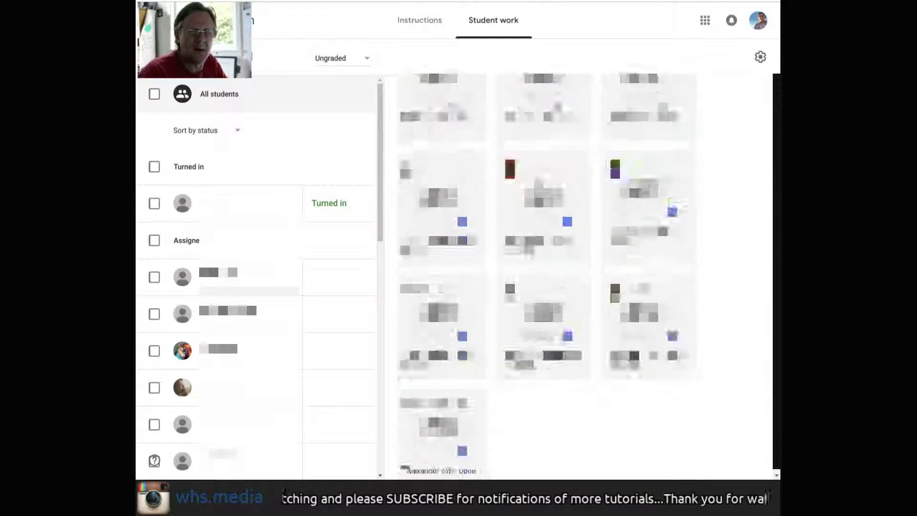
scroll(545, 275, up, 5)
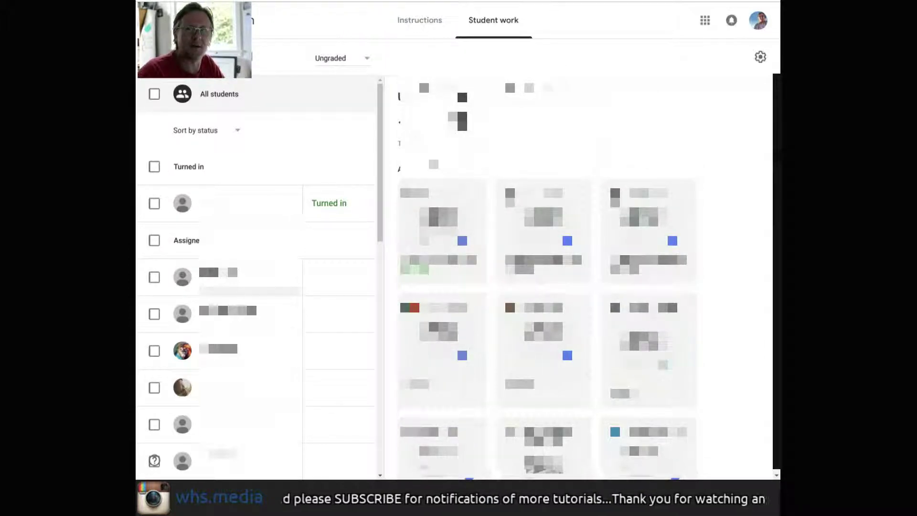